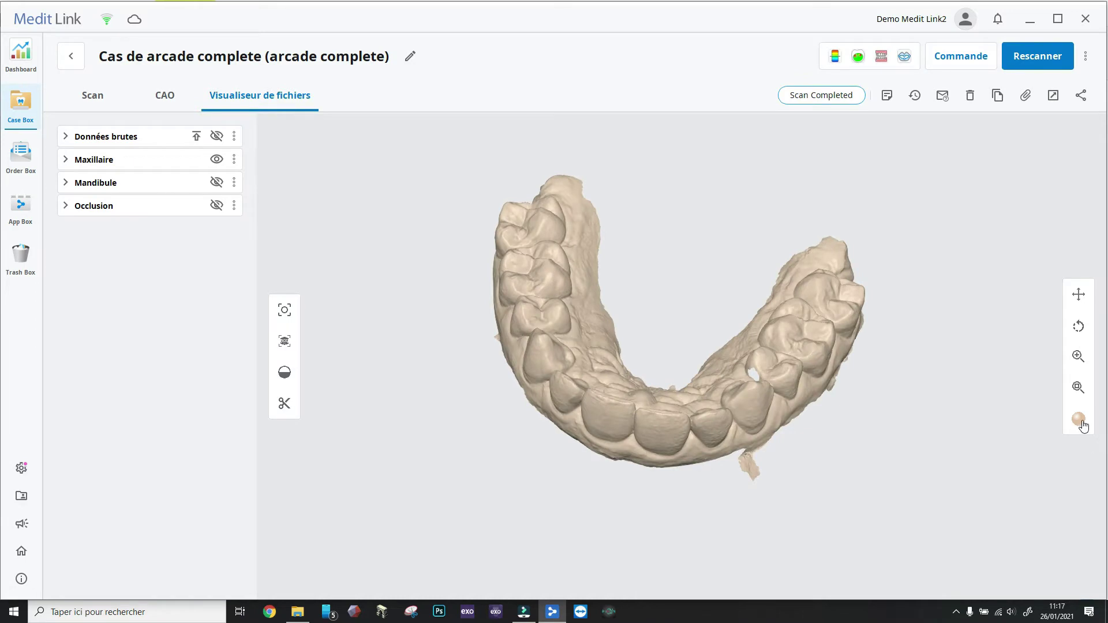
- Display the maxillary scan in full color and expand the Maxillaire, Mandibule and Occlusion file groups
left_click(1078, 420)
left_click_drag(884, 487, 728, 356)
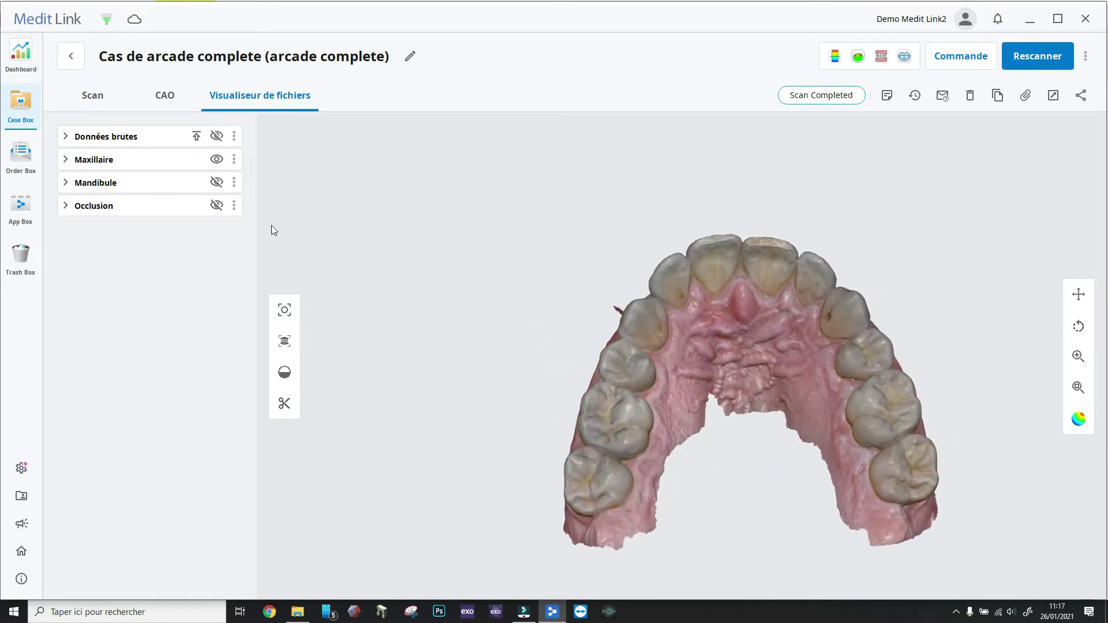
left_click(66, 159)
left_click(66, 206)
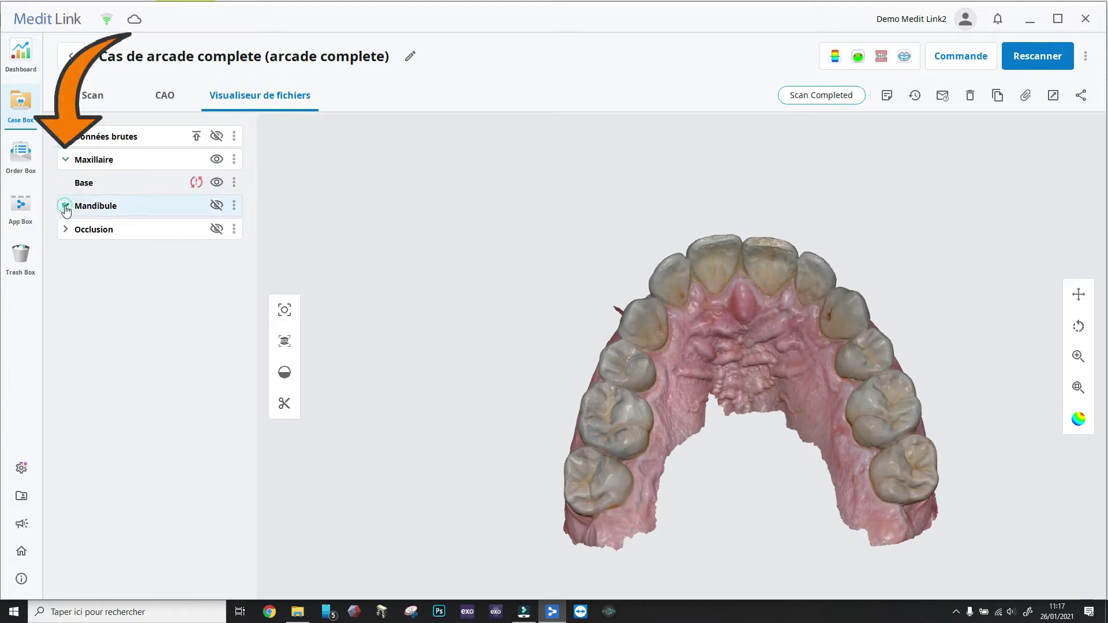
left_click(65, 251)
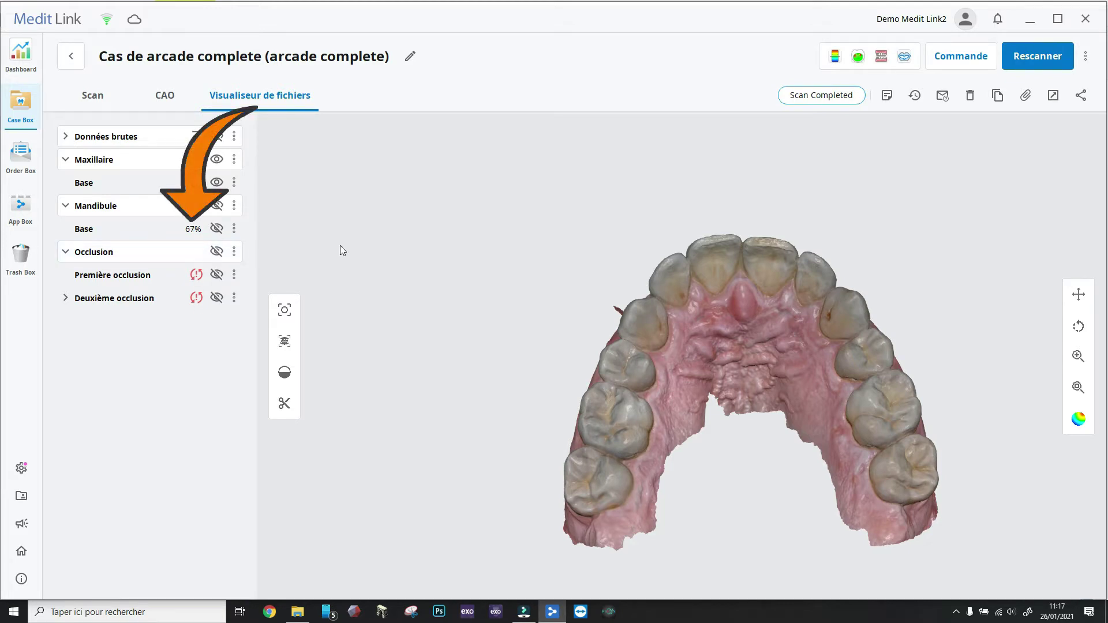
- Try to order the full-arch case while its files are still transferring, and dismiss the notices
left_click(938, 55)
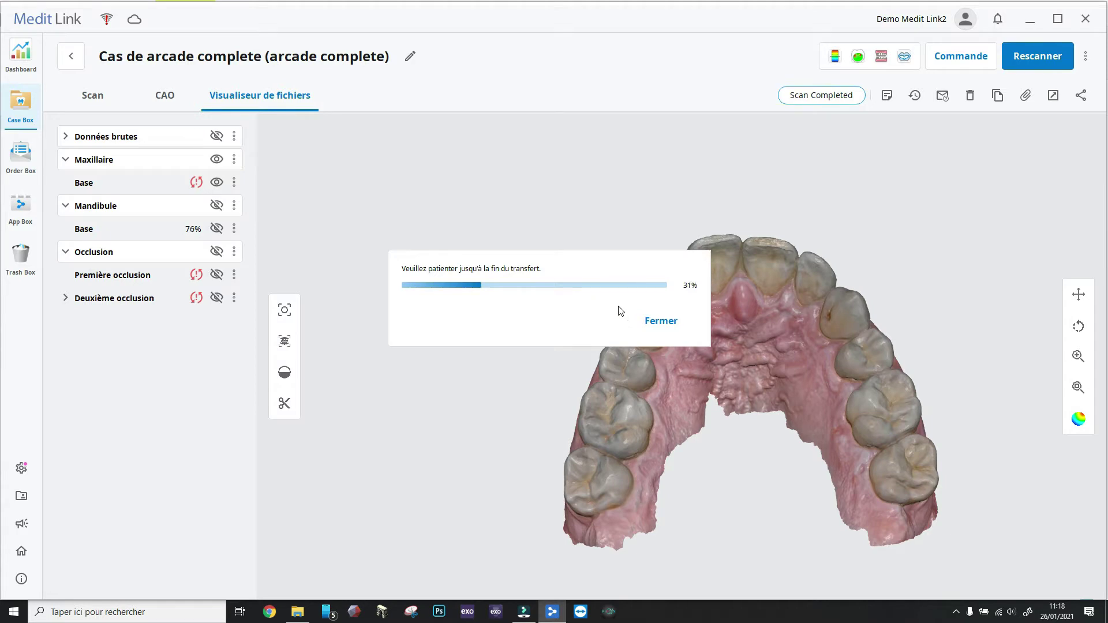
left_click(673, 327)
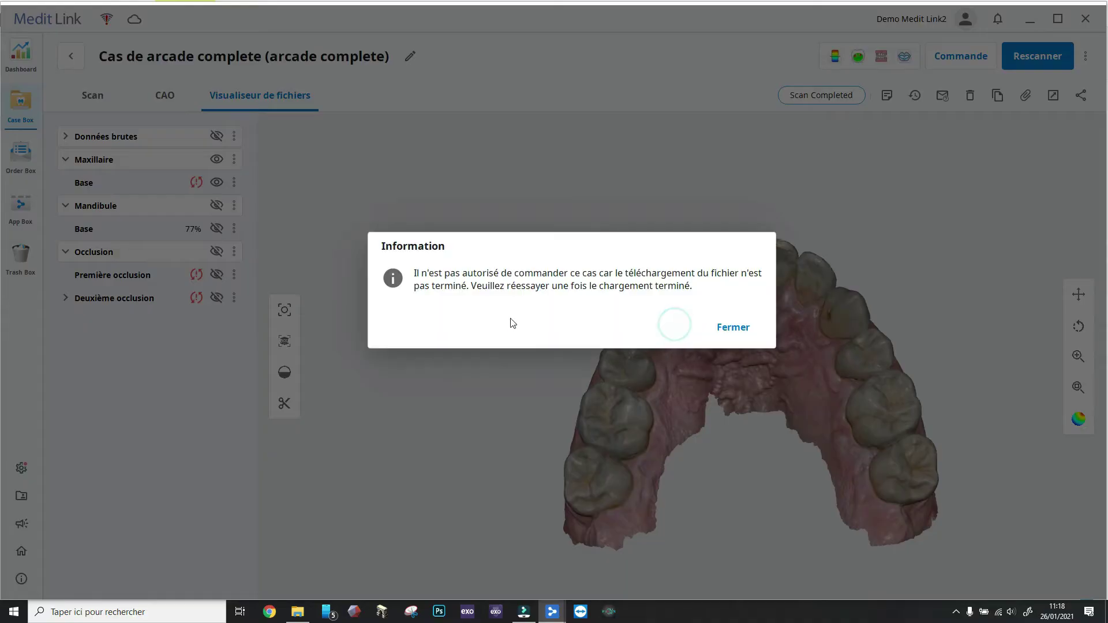
left_click(732, 327)
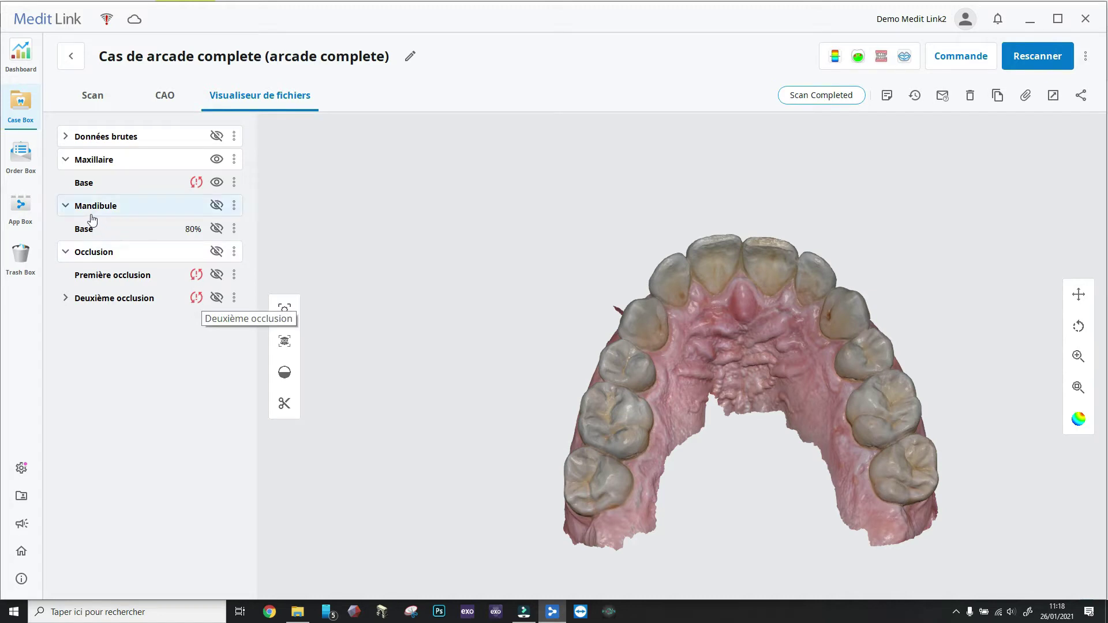
- Show the mandible base together with the maxilla and view both arches from the front
left_click(216, 228)
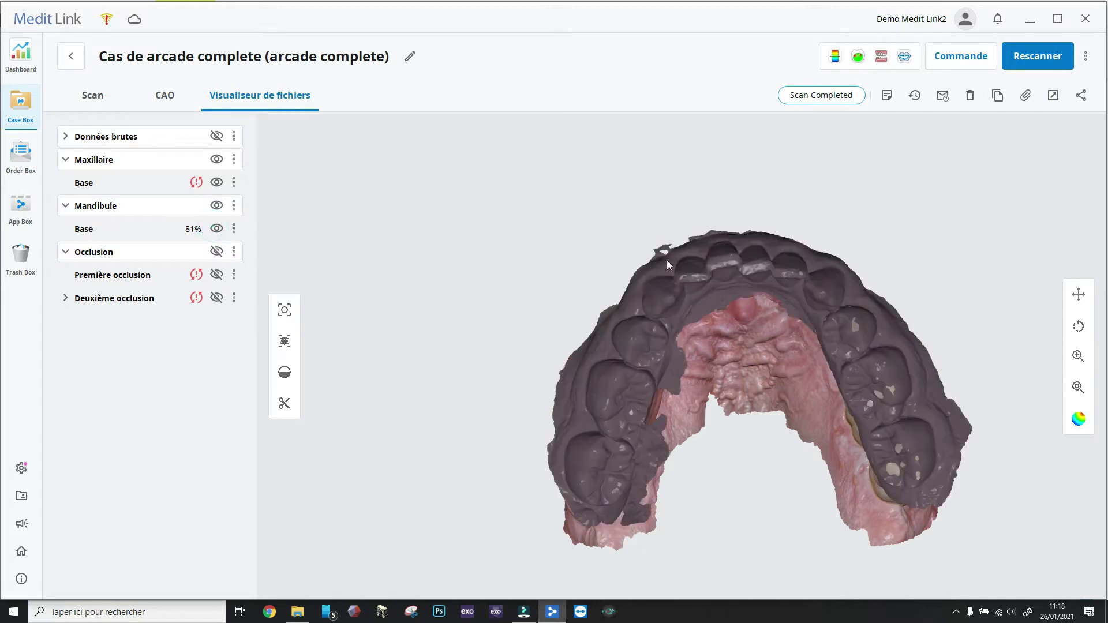
left_click_drag(666, 259, 724, 398)
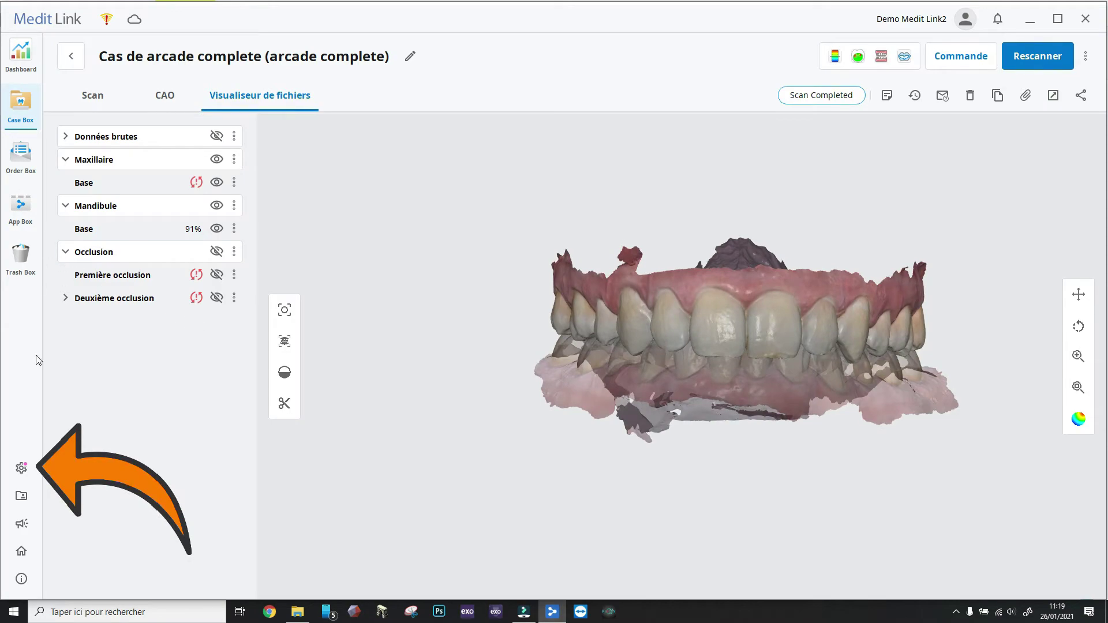
- Disable automatic upload of raw scan files in the general settings, apply the change and close the settings
left_click(16, 474)
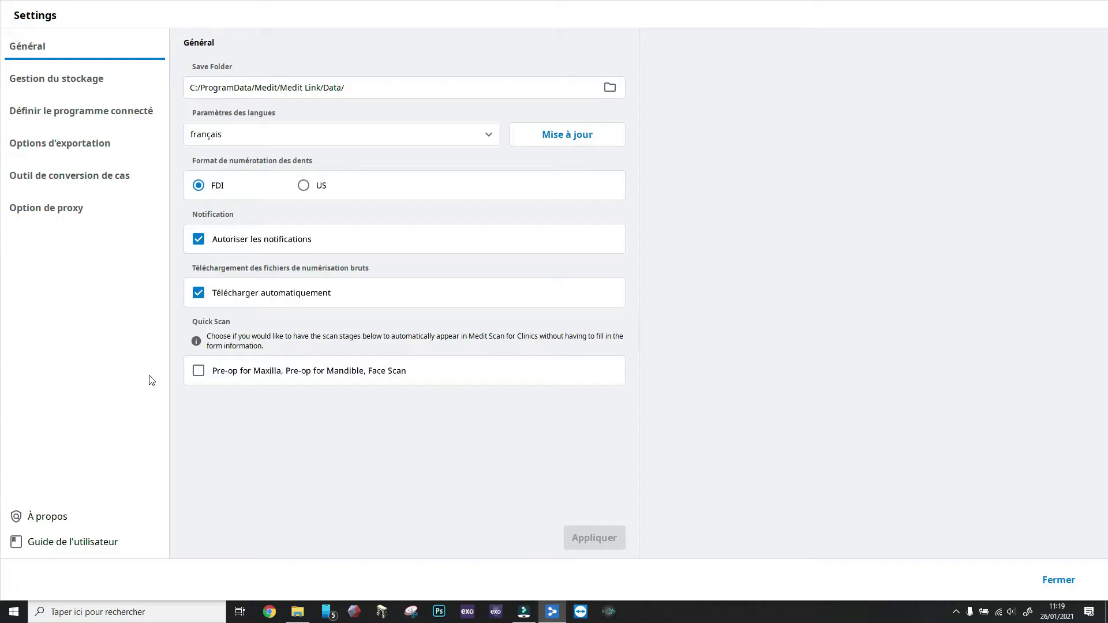
left_click(199, 293)
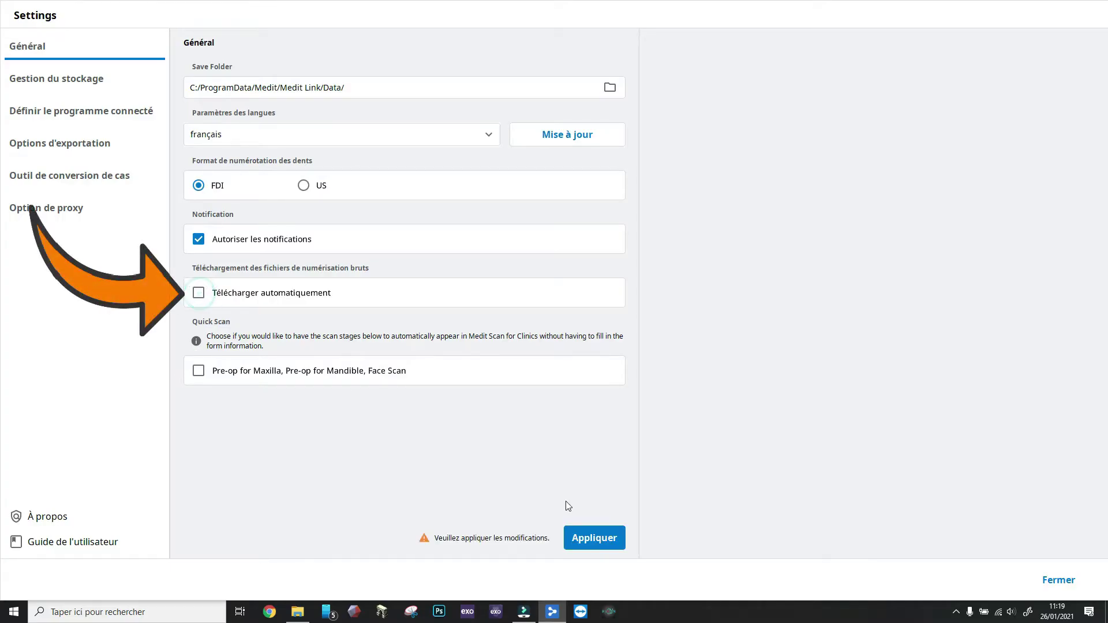
left_click(583, 536)
left_click(647, 327)
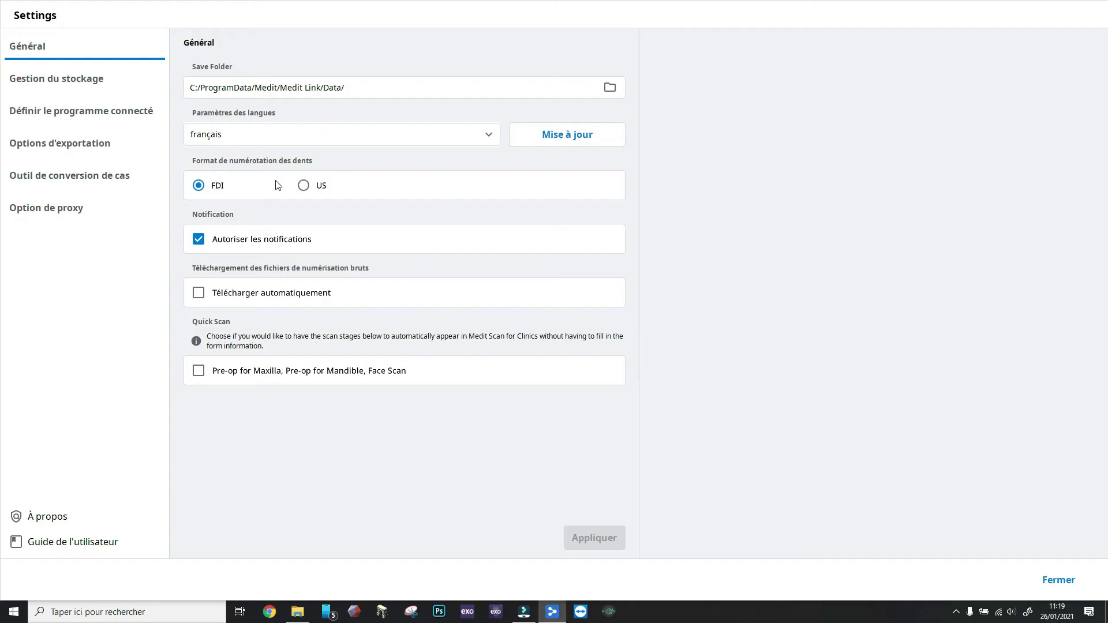
left_click(1058, 579)
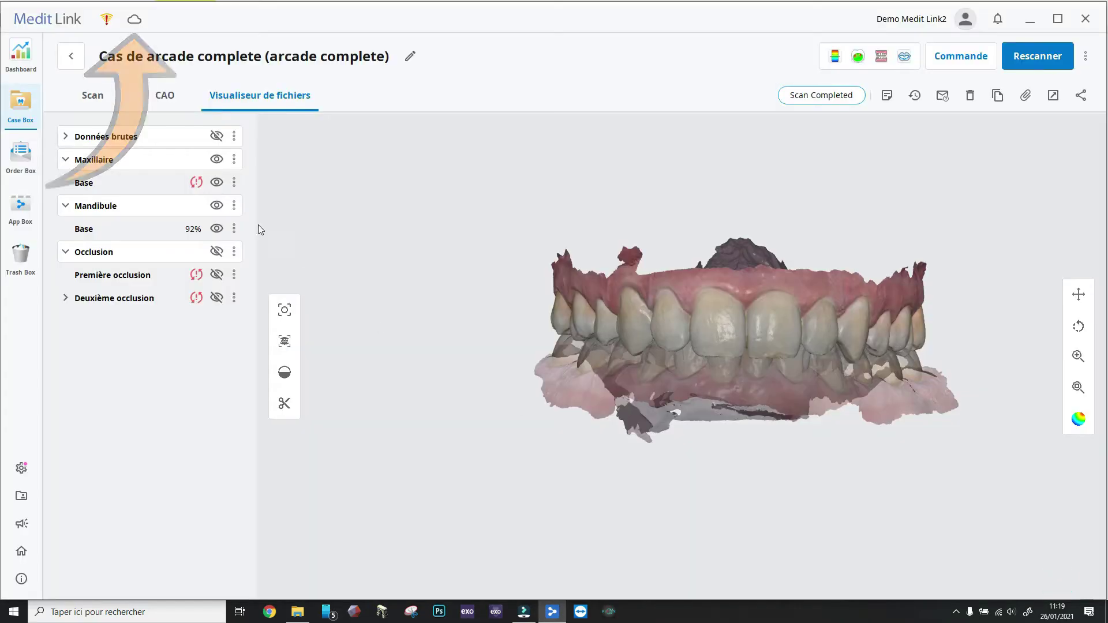
- Cancel the raw scan file upload of Cas de arcade complete and close the upload status
left_click(133, 21)
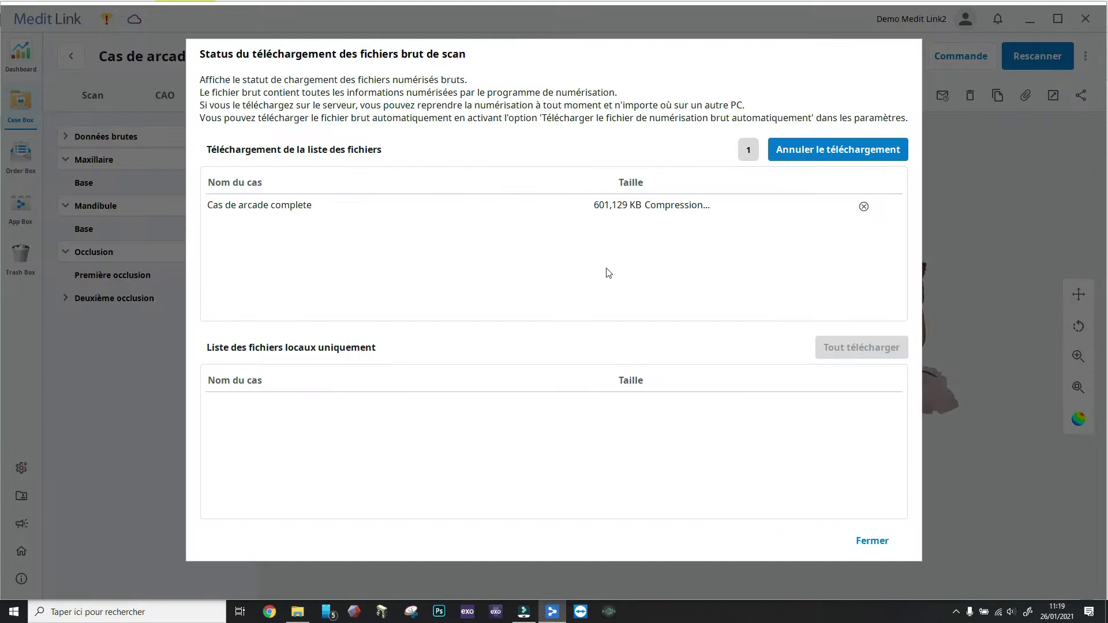
left_click(816, 150)
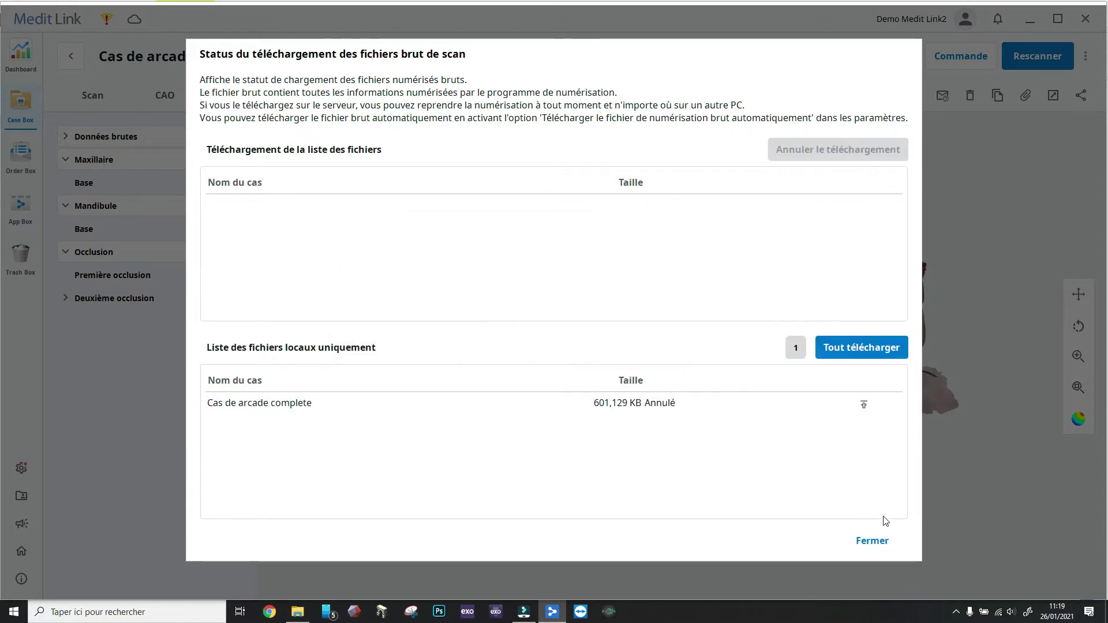
left_click(874, 541)
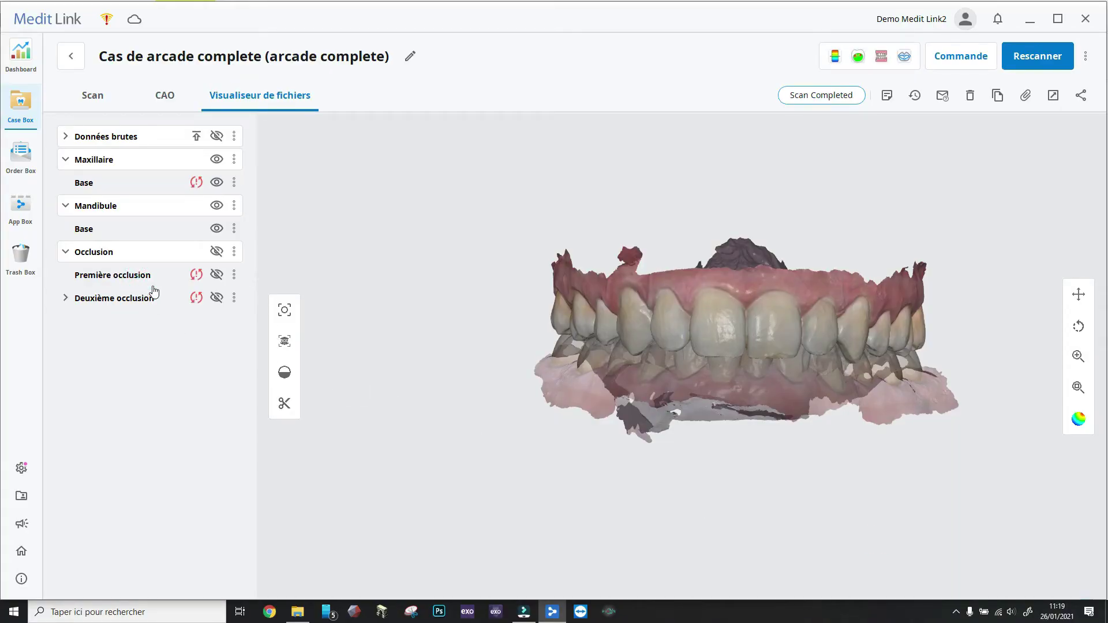
- Toggle the visibility of Première occlusion, then return to the case list and reopen Cas de arcade complete
left_click(216, 274)
left_click(218, 277)
left_click(71, 56)
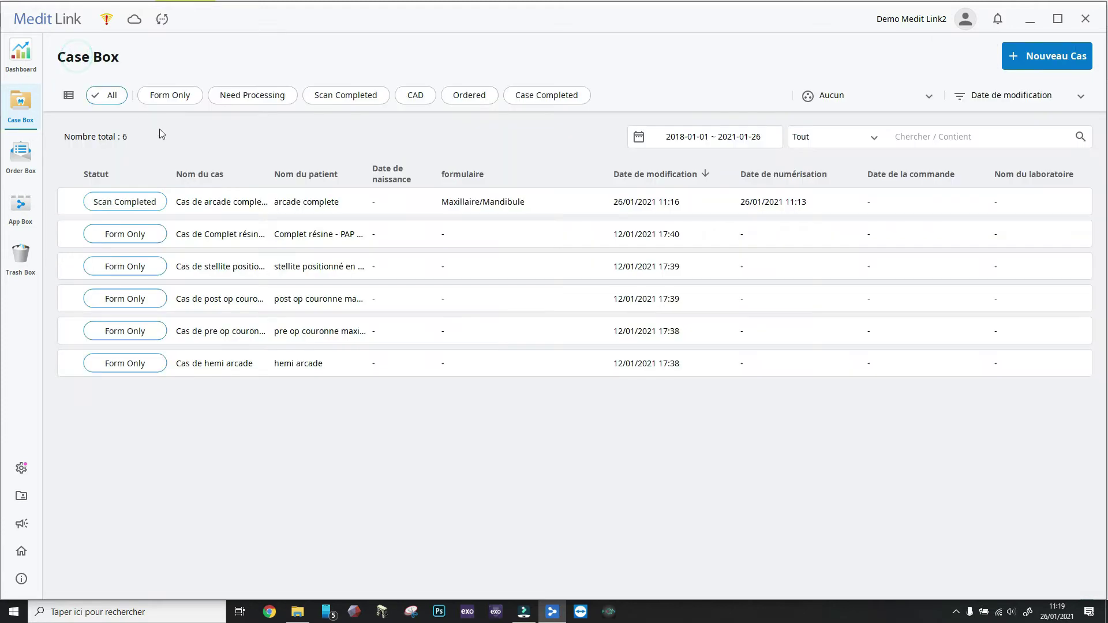
left_click(204, 203)
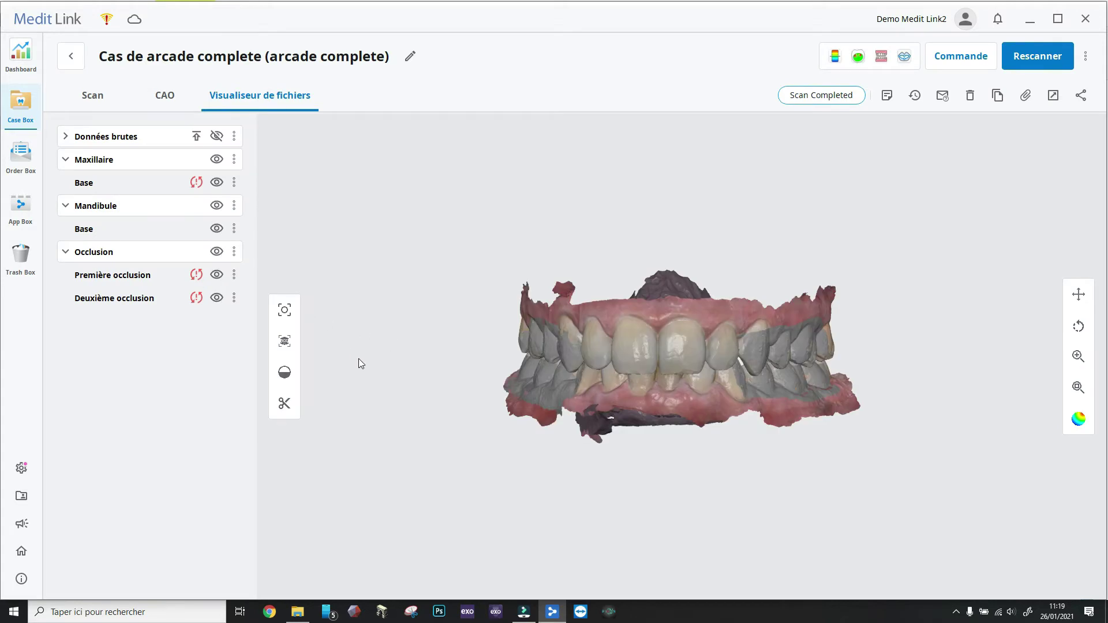
- Retry ordering the reopened case and dismiss the transfer and information notices
left_click(960, 56)
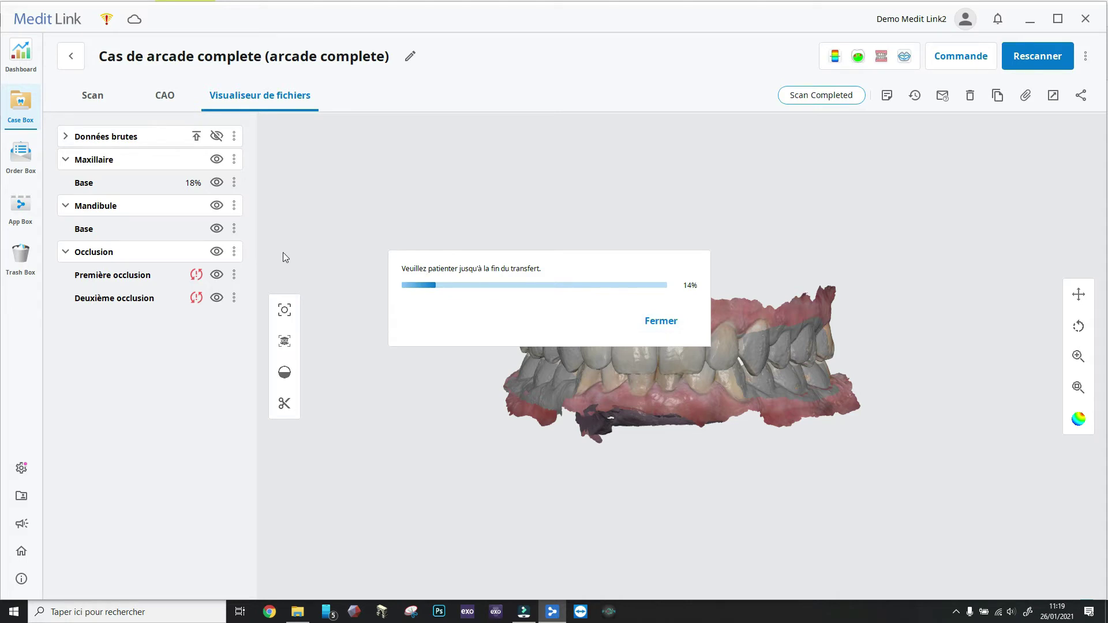
left_click(67, 137)
left_click(656, 321)
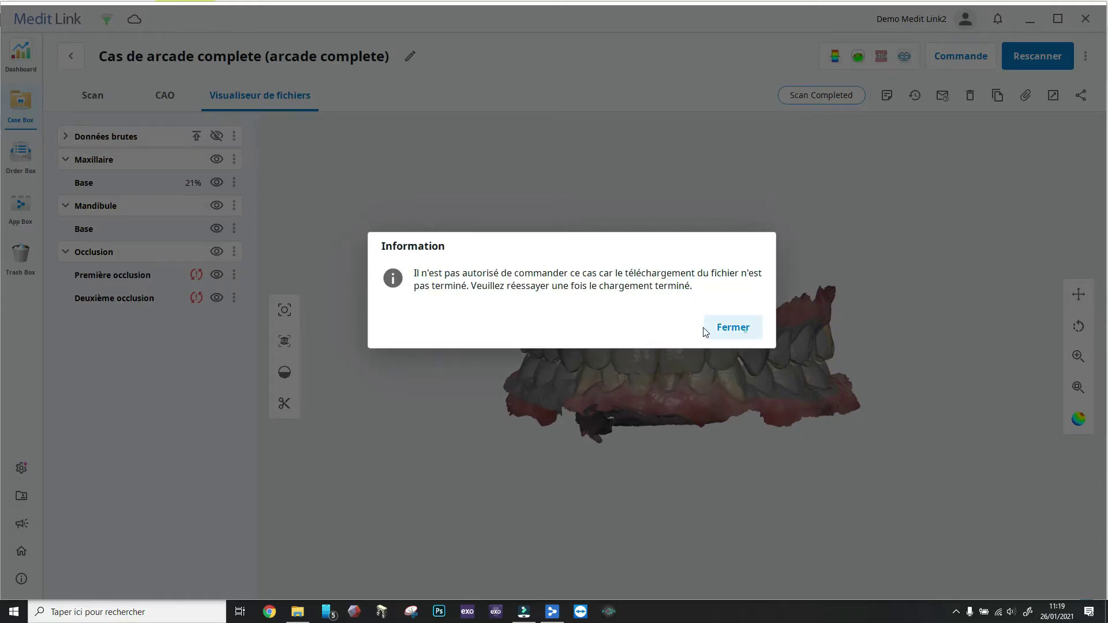
left_click(736, 328)
- Expand the raw data group, review the case's scan form and return to the file viewer
left_click(66, 136)
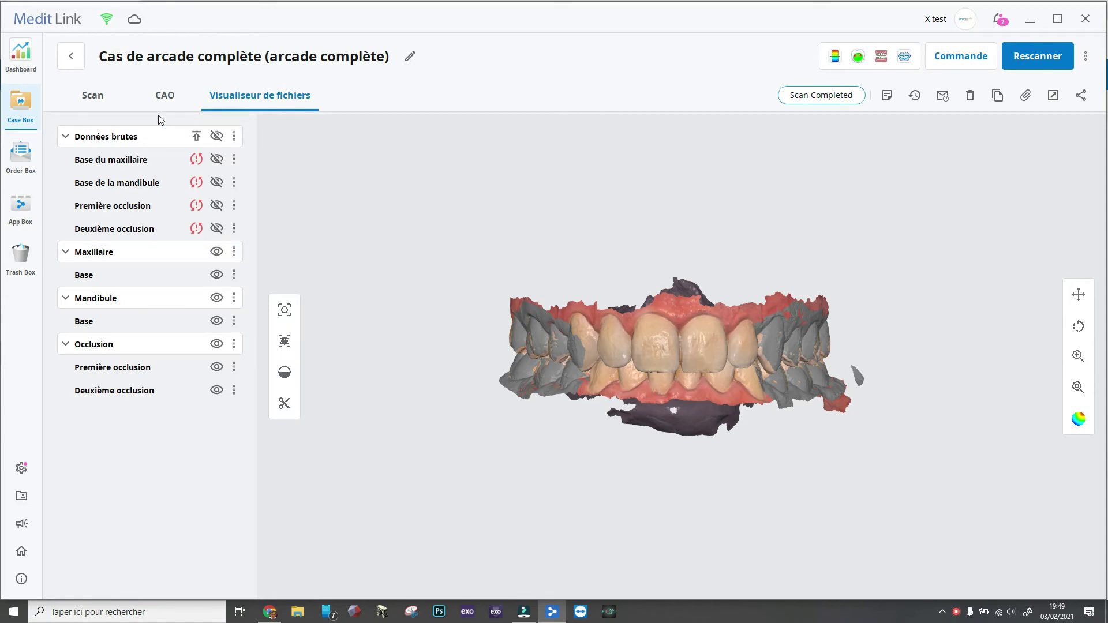
left_click(103, 103)
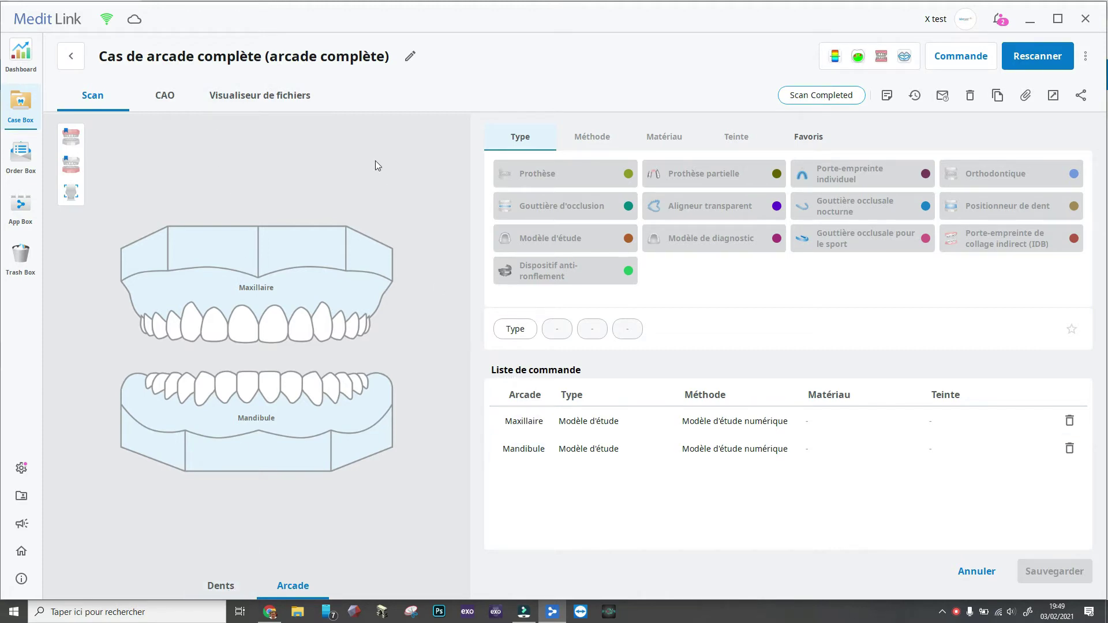
left_click(275, 100)
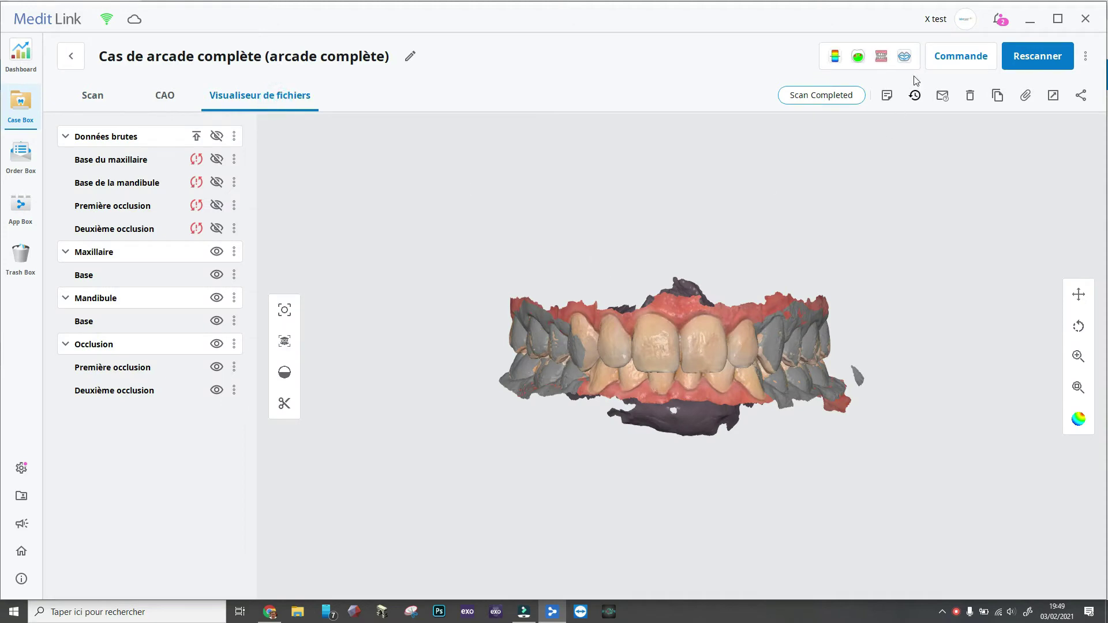
- Order Cas de arcade complète, trying LABOCAST PARIS as partner before choosing the second listed partner and submitting
left_click(946, 58)
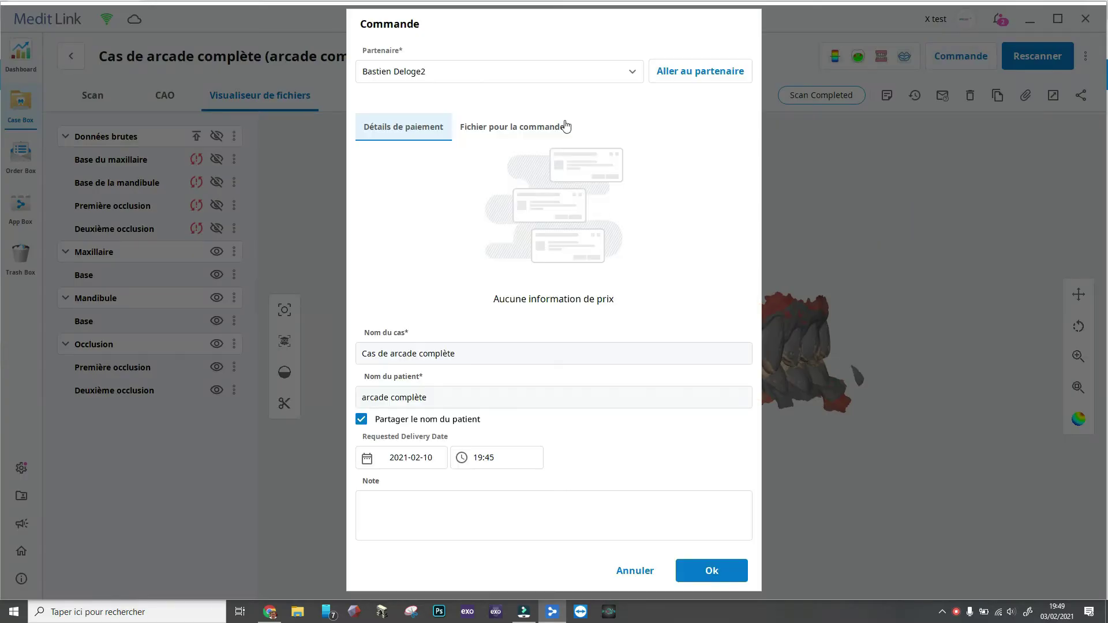
left_click(525, 71)
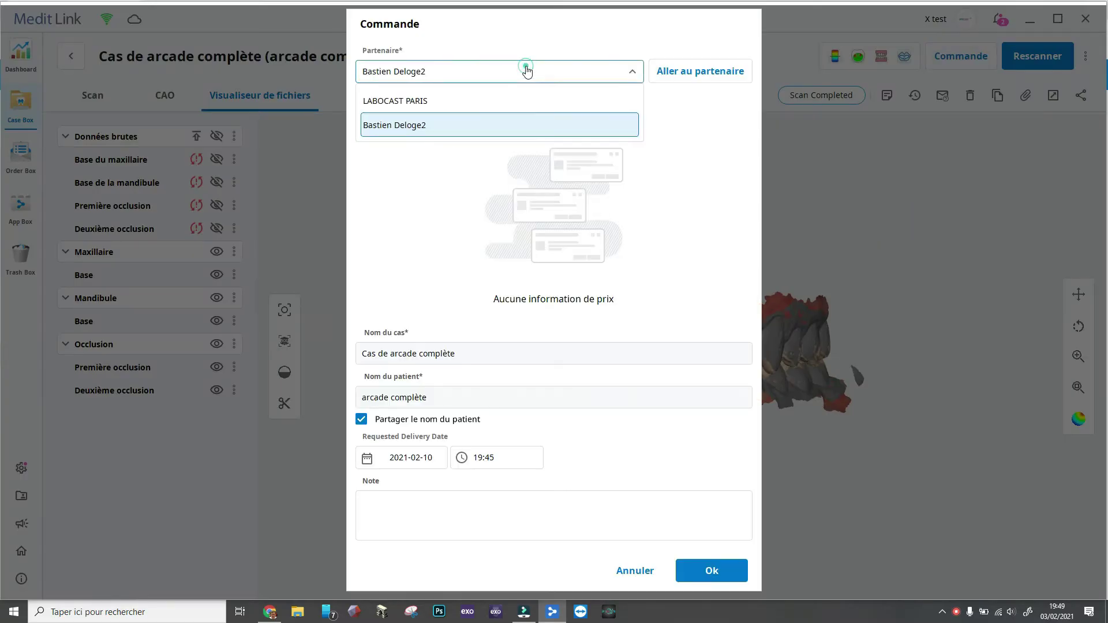
left_click(526, 99)
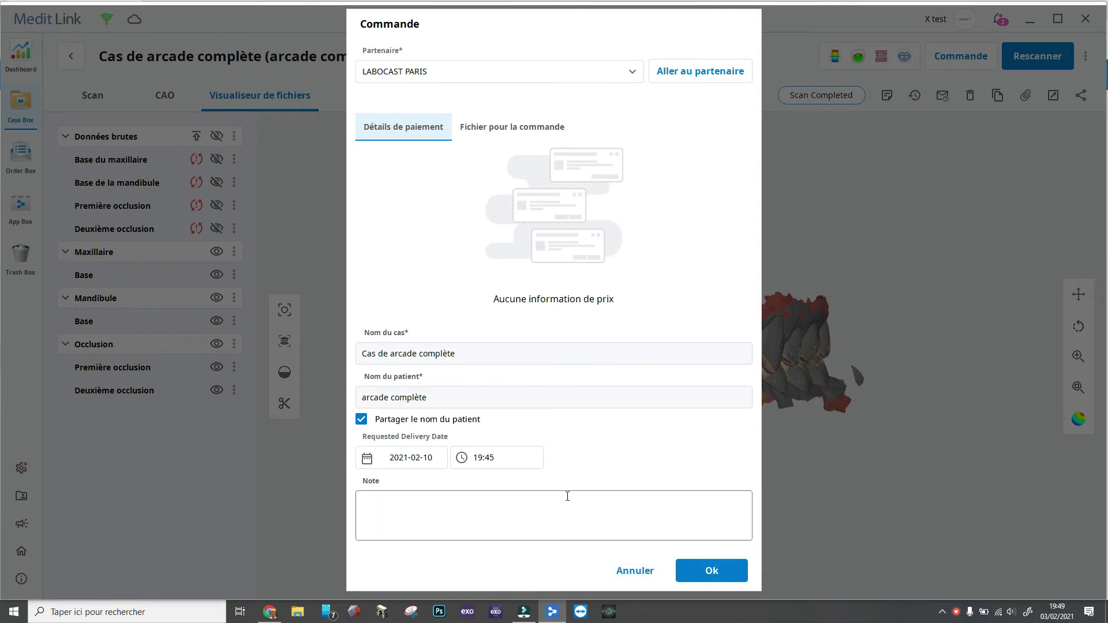
left_click(478, 71)
left_click(476, 122)
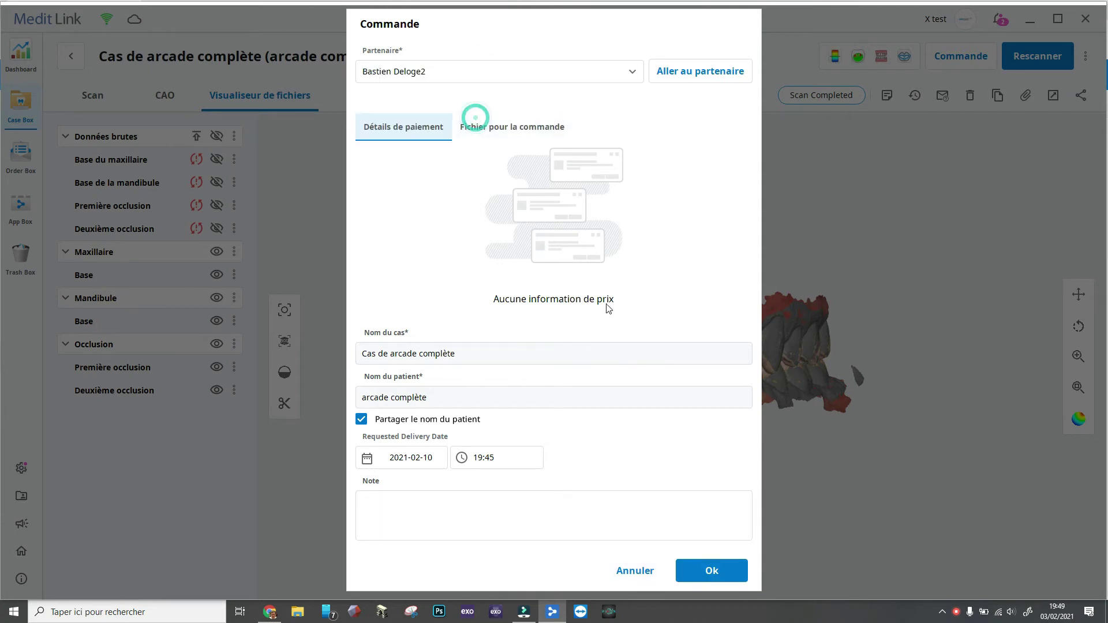
left_click(698, 574)
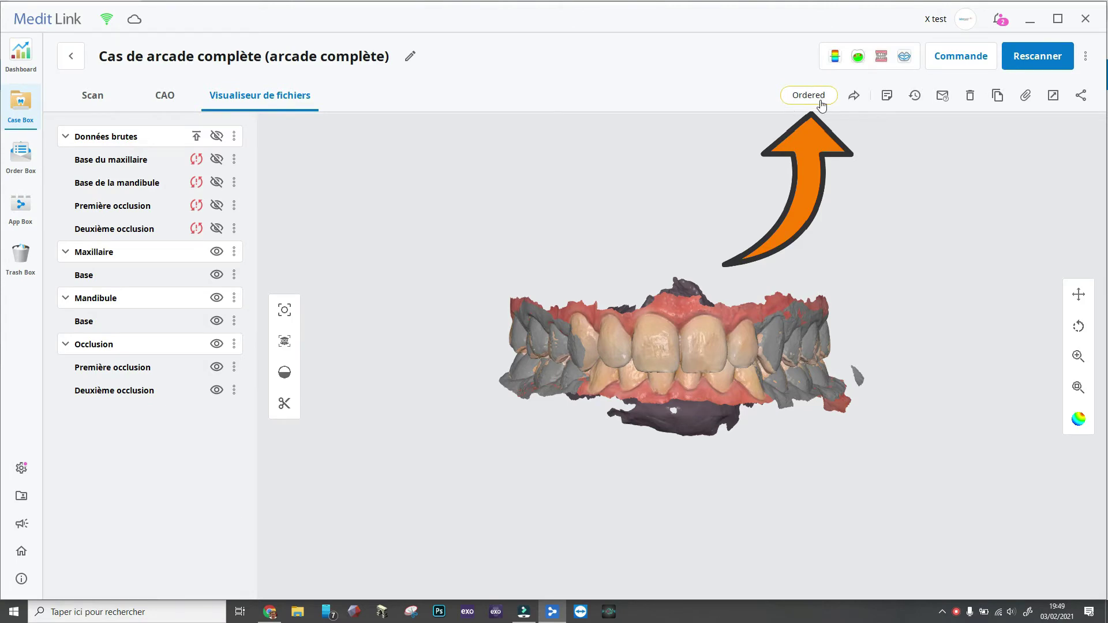
- Review the pending order details for Cas de arcade complète in the Order Box and return to the order list
left_click(21, 155)
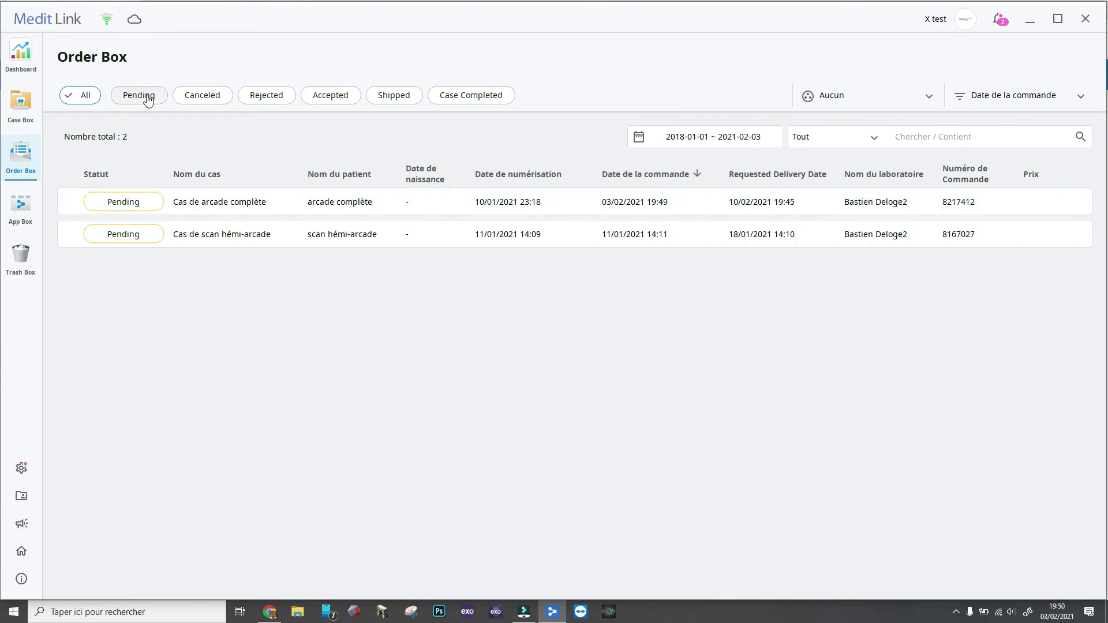
double_click(141, 202)
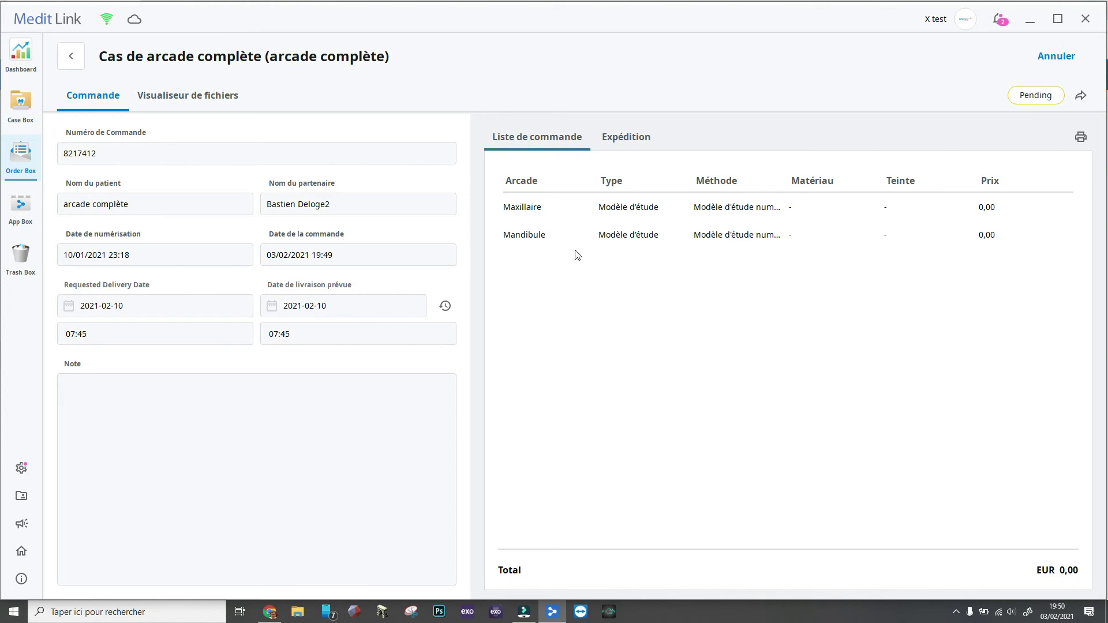
left_click(71, 65)
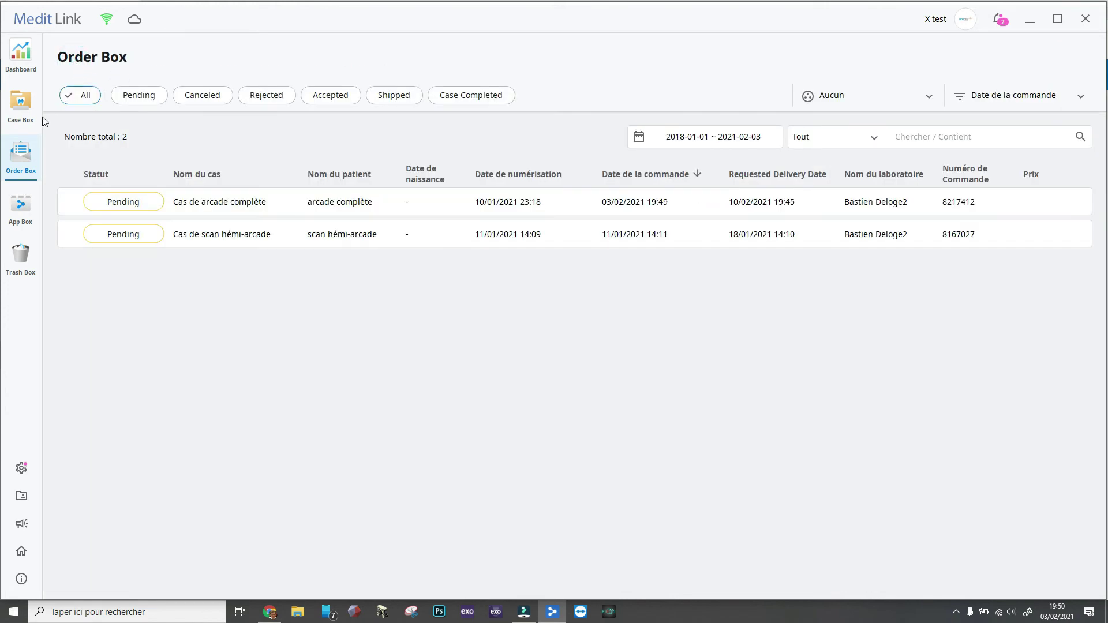
- Reopen the ordered Cas de arcade complète from the Case Box, try to order it again and dismiss the notice
left_click(23, 114)
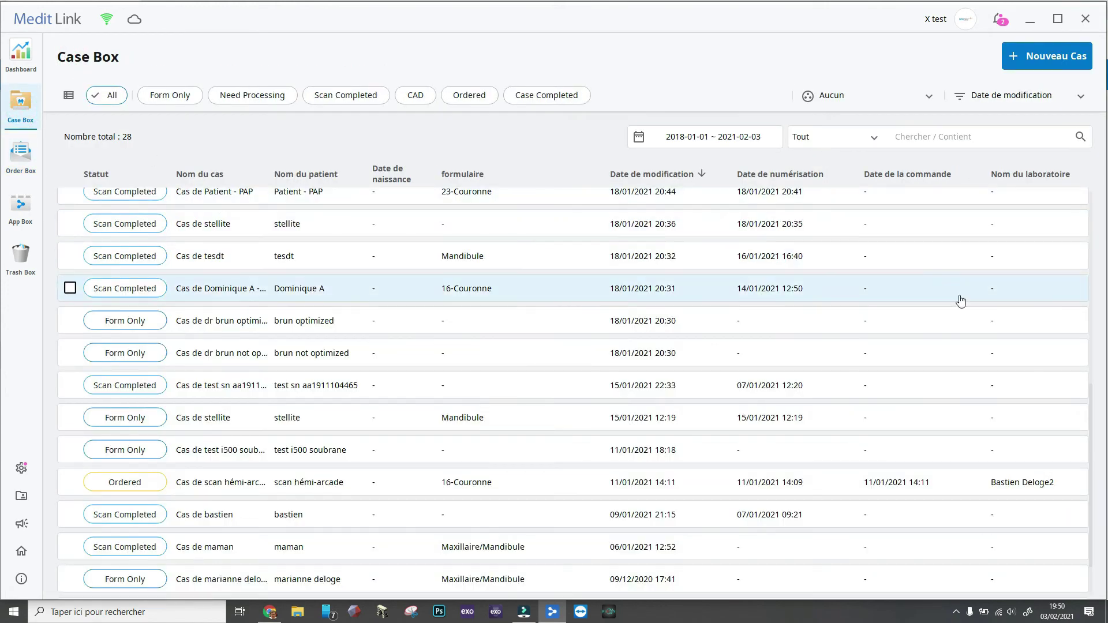
scroll(1073, 393, "up", 8)
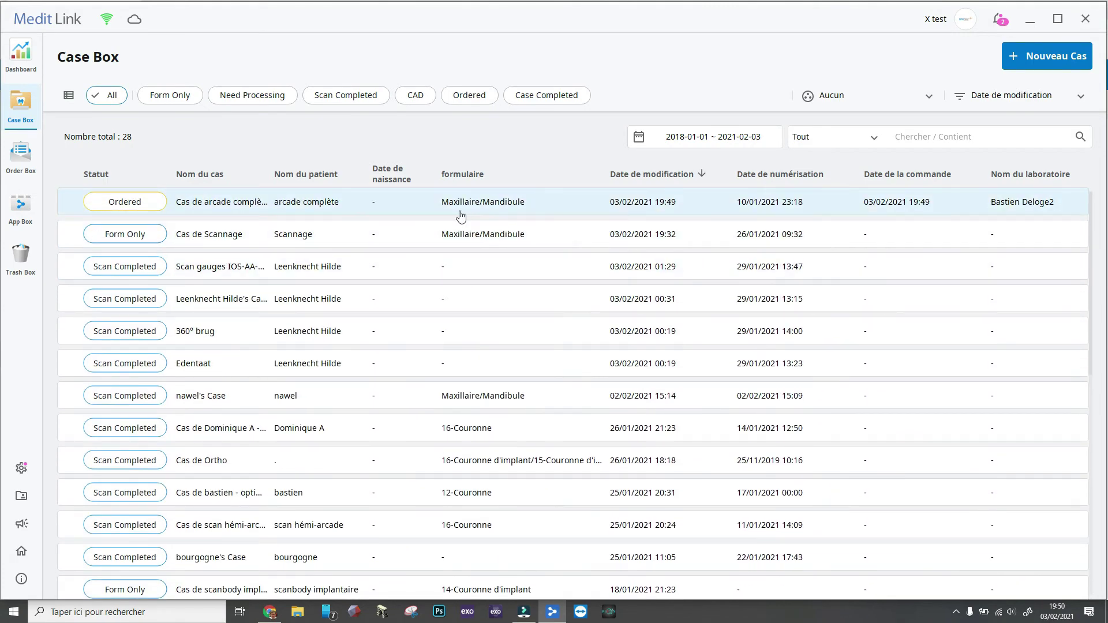
left_click(441, 208)
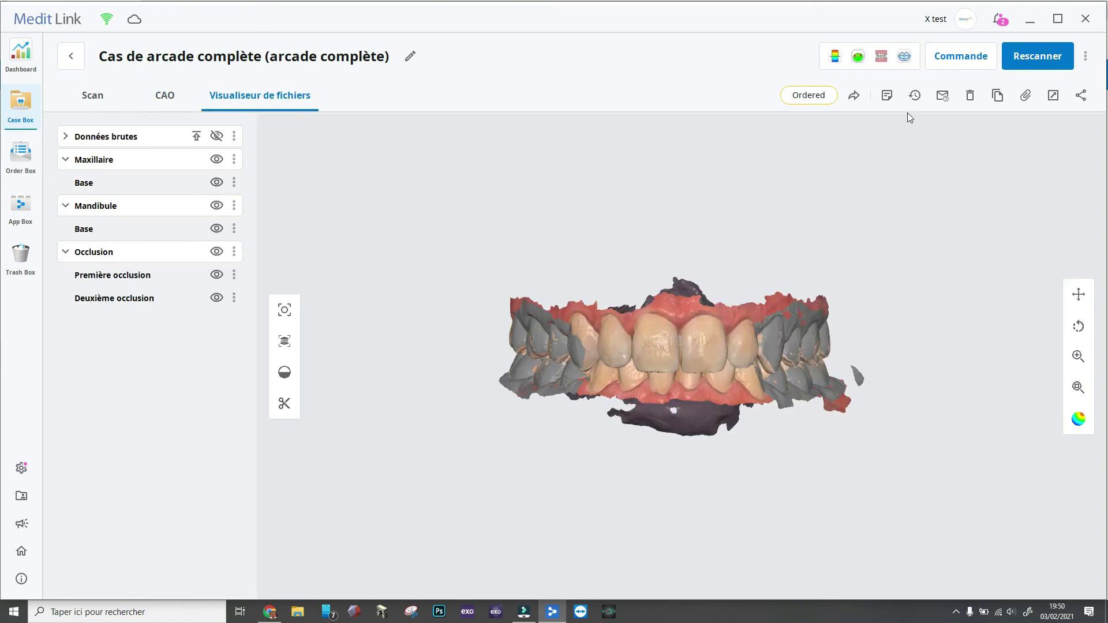
left_click(971, 63)
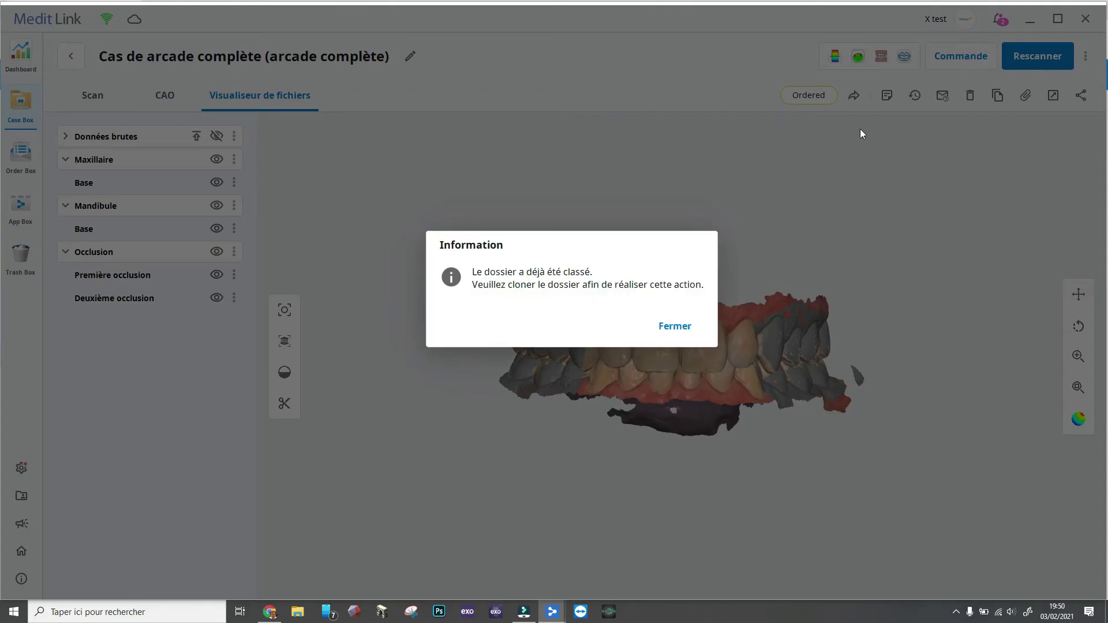
left_click(659, 334)
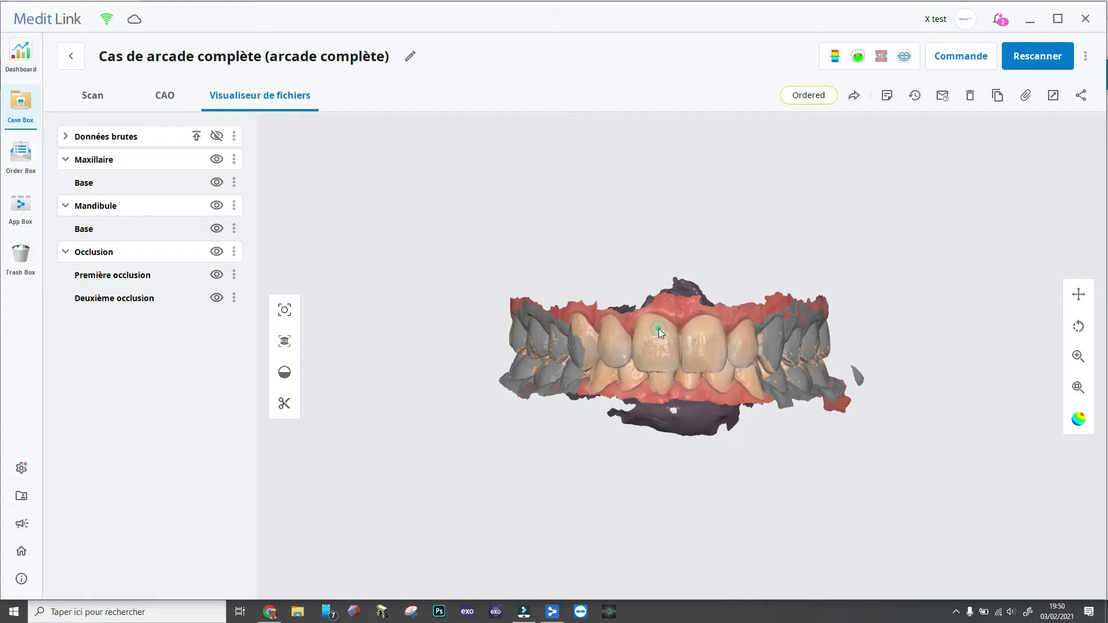
- Clone the ordered Cas de arcade complète with all its data and show the clone's Maxillaire and Mandibule scans
left_click(996, 97)
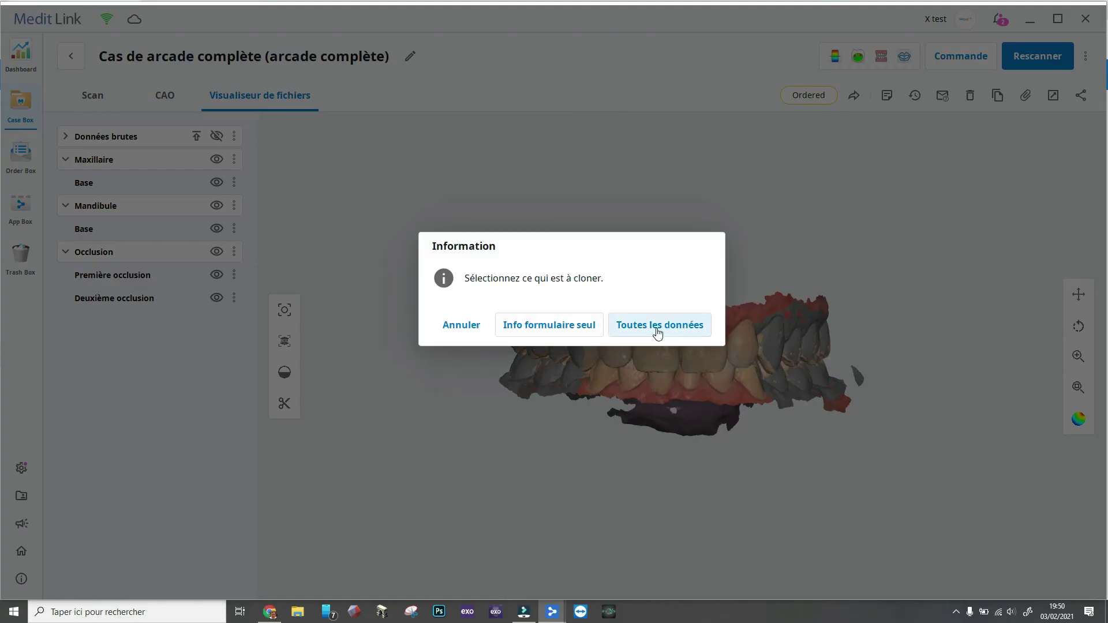
left_click(658, 325)
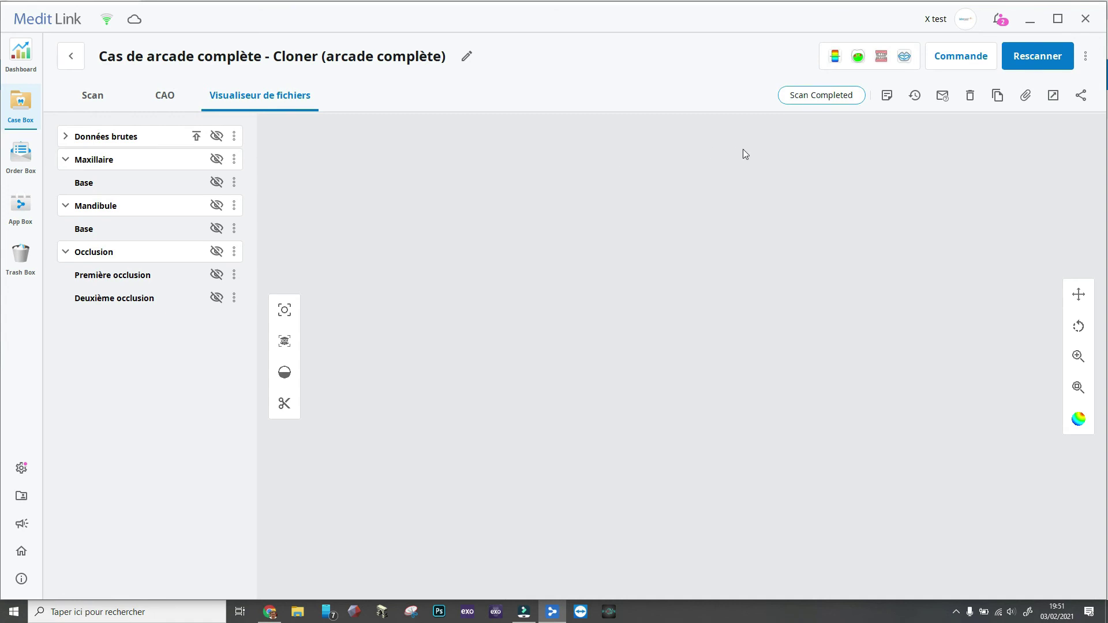
left_click(217, 160)
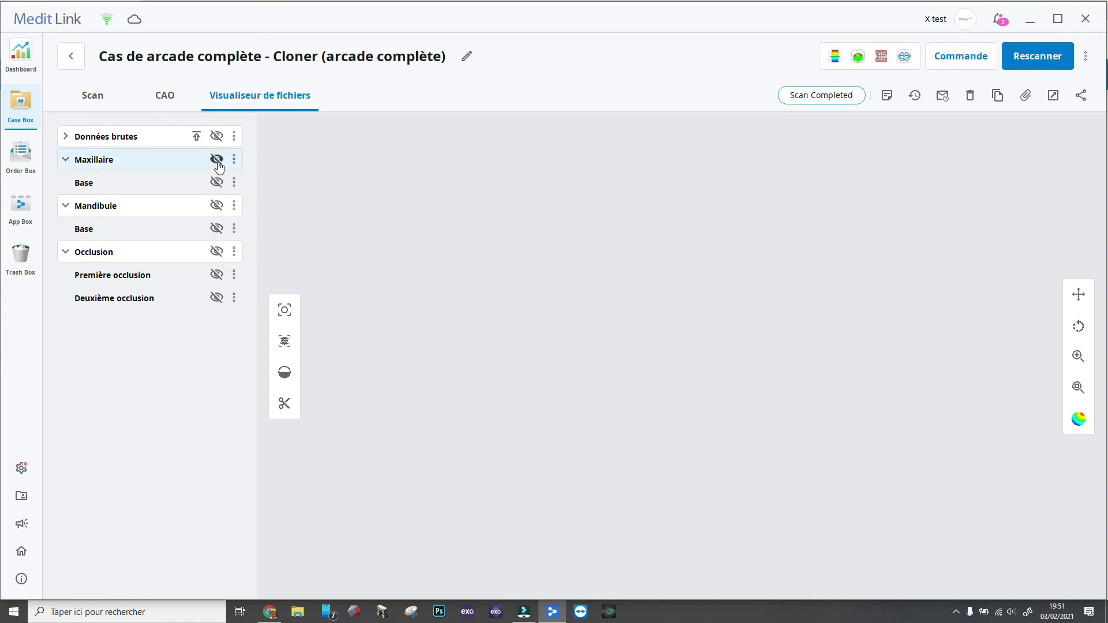
left_click(217, 208)
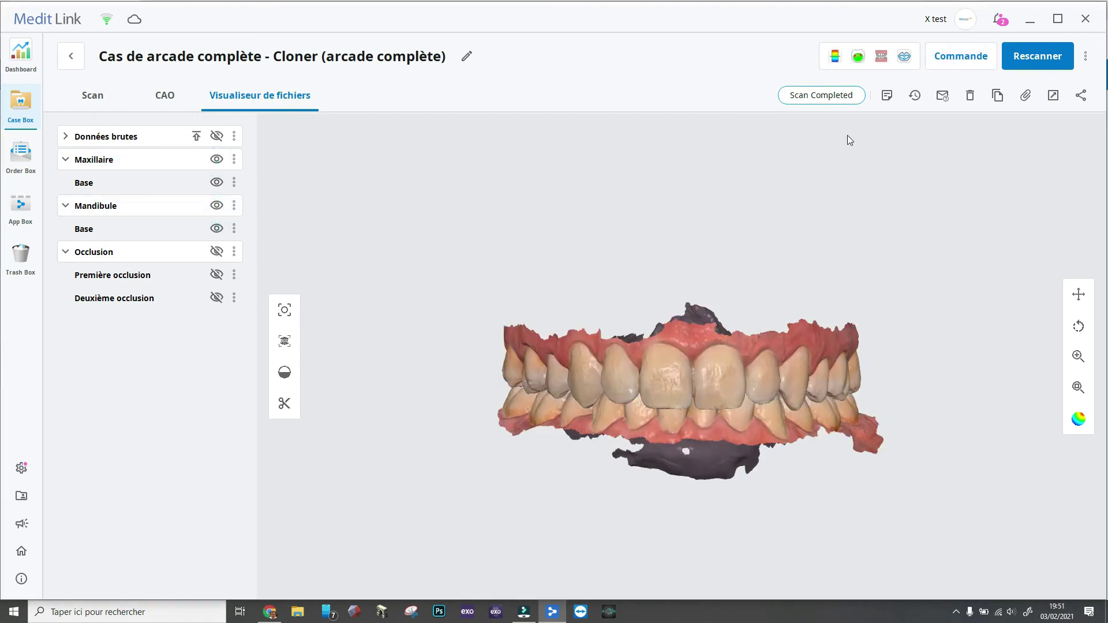
- Review the order form for the cloned case and close it without ordering
left_click(958, 56)
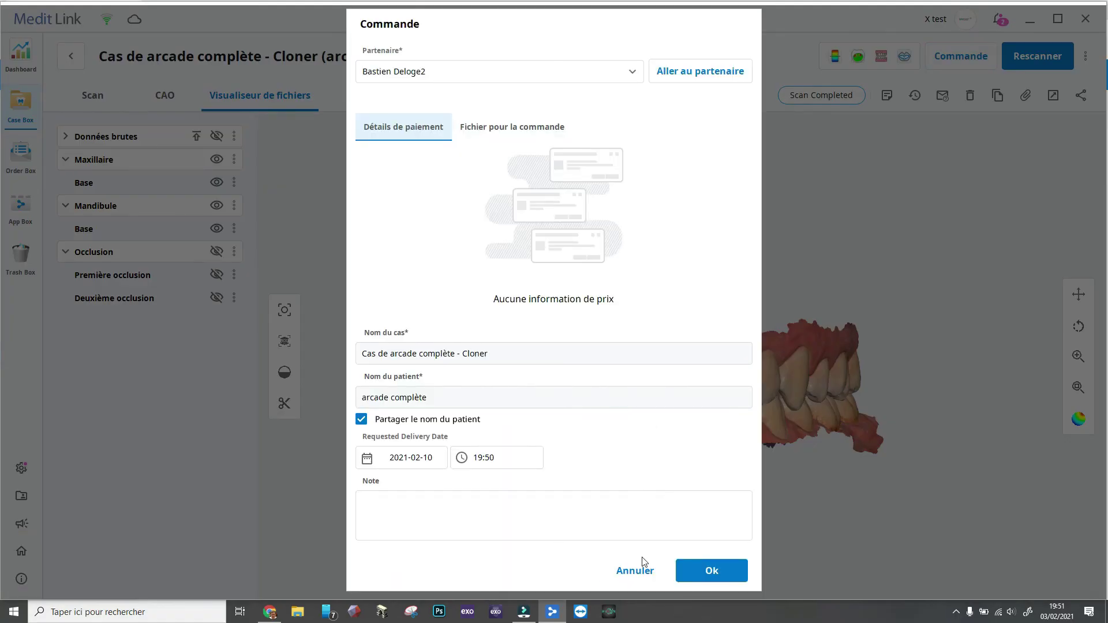
left_click(641, 571)
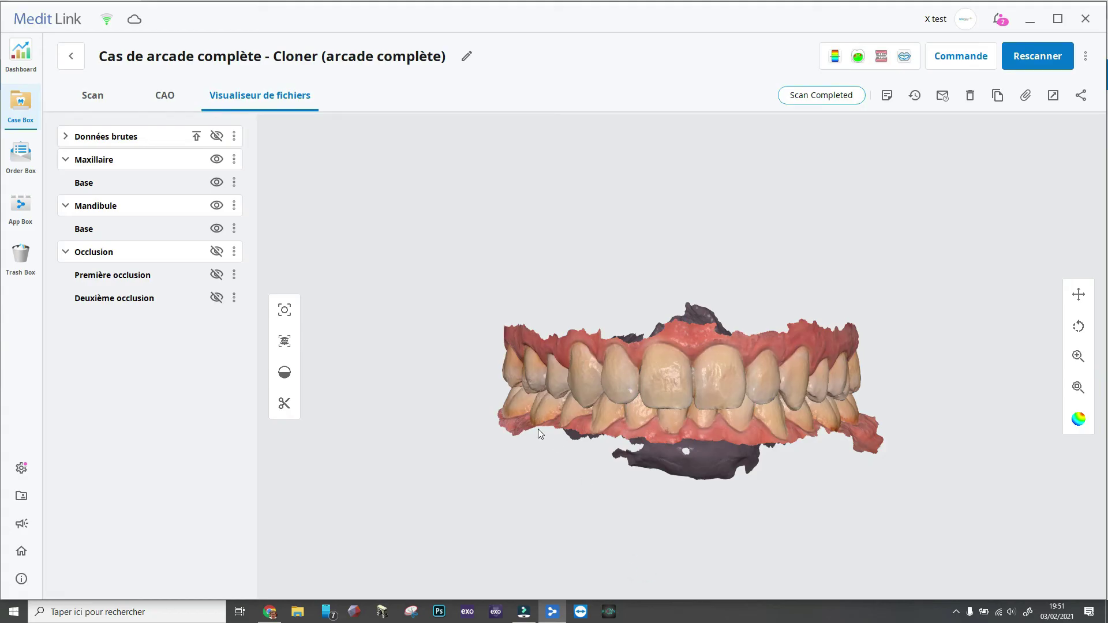